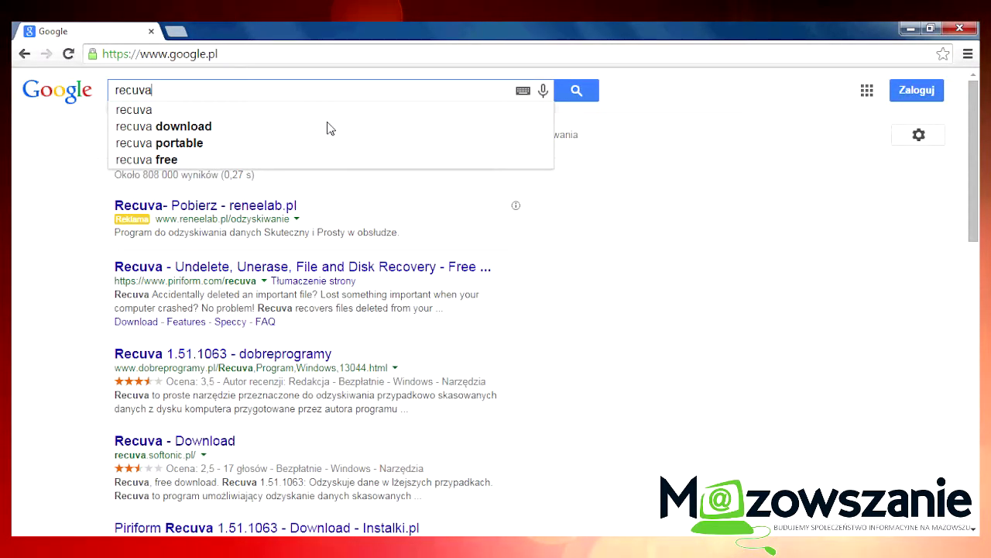
Step: Search Google for recuva and open the Recuva download page on piriform.com
key(Return)
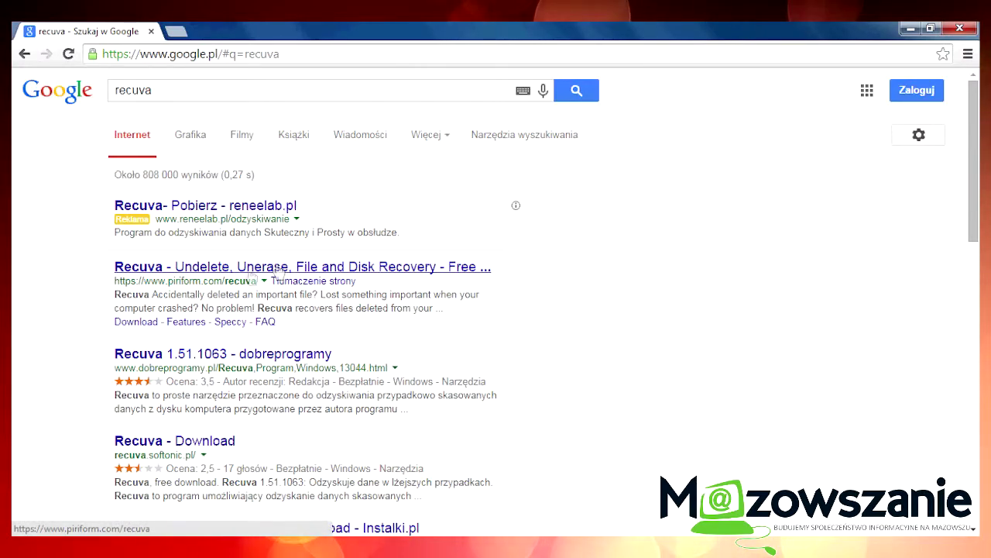
click(216, 271)
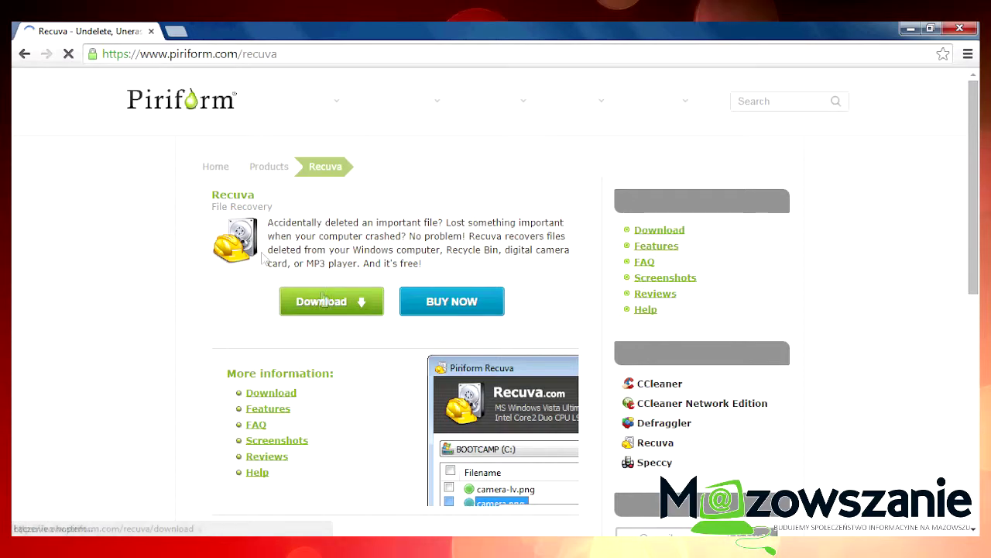
click(328, 306)
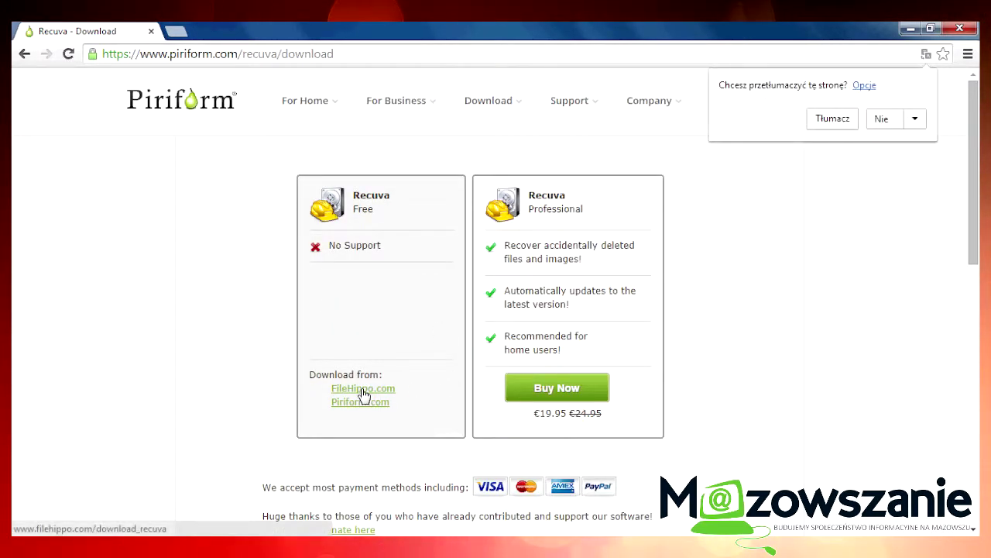
Step: Download the free Recuva installer from FileHippo.com, run rcsetup151.exe and close the browser
click(363, 390)
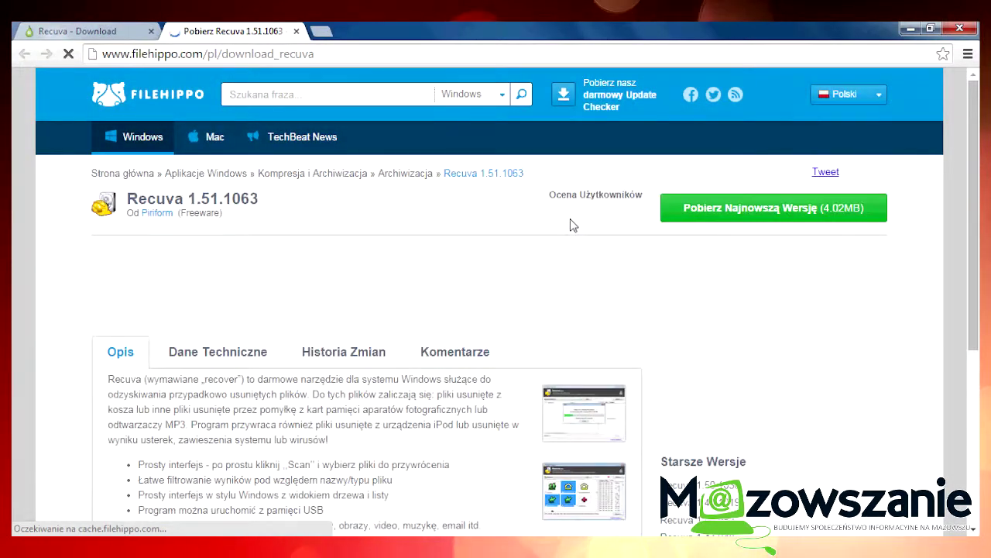
click(731, 216)
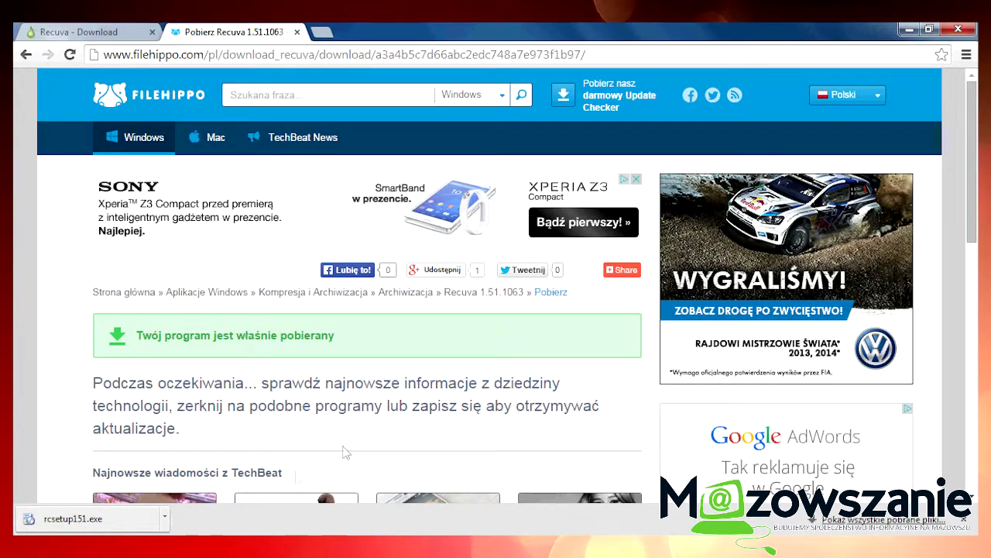
click(73, 518)
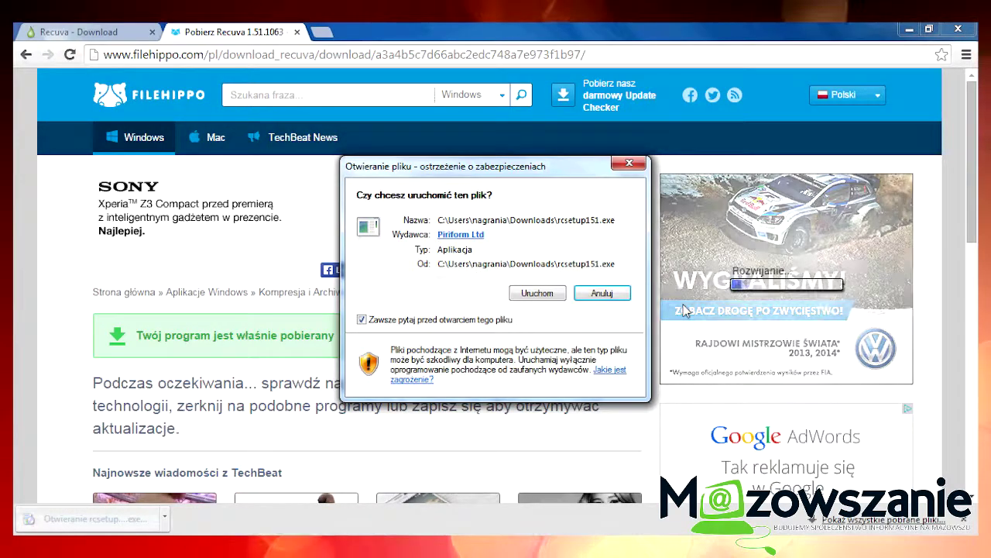
click(958, 29)
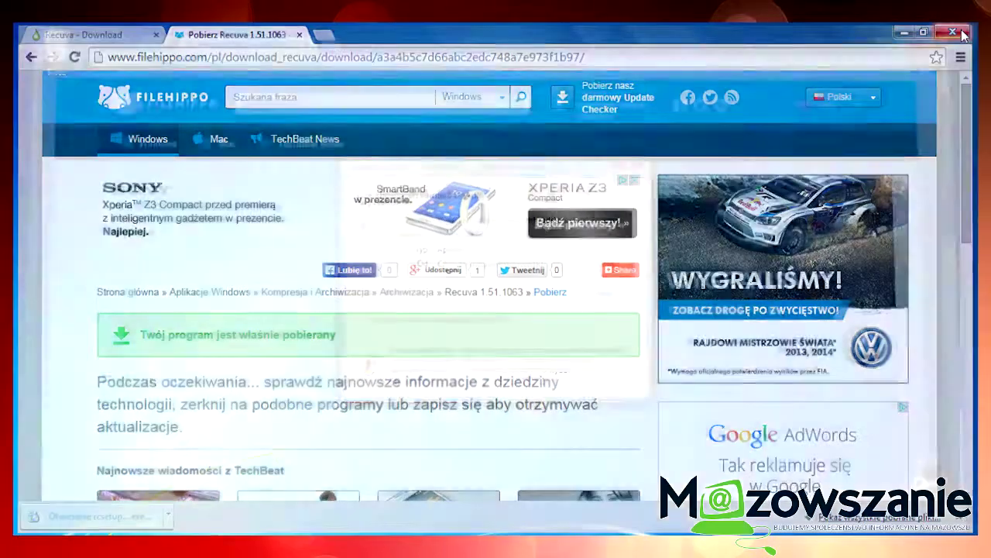
click(542, 295)
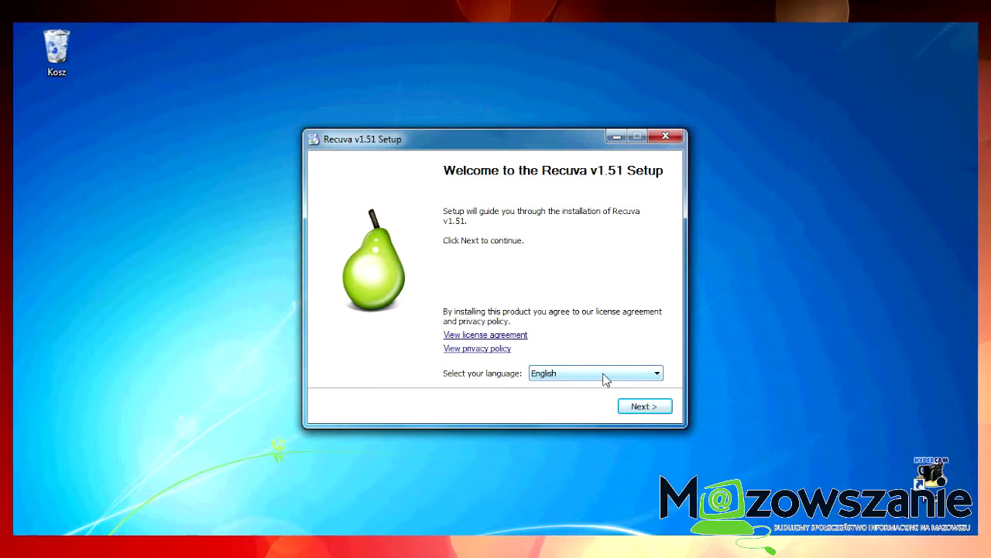
Step: Set the installer language to Polski and install Recuva v1.51 with all the additional options enabled
click(603, 378)
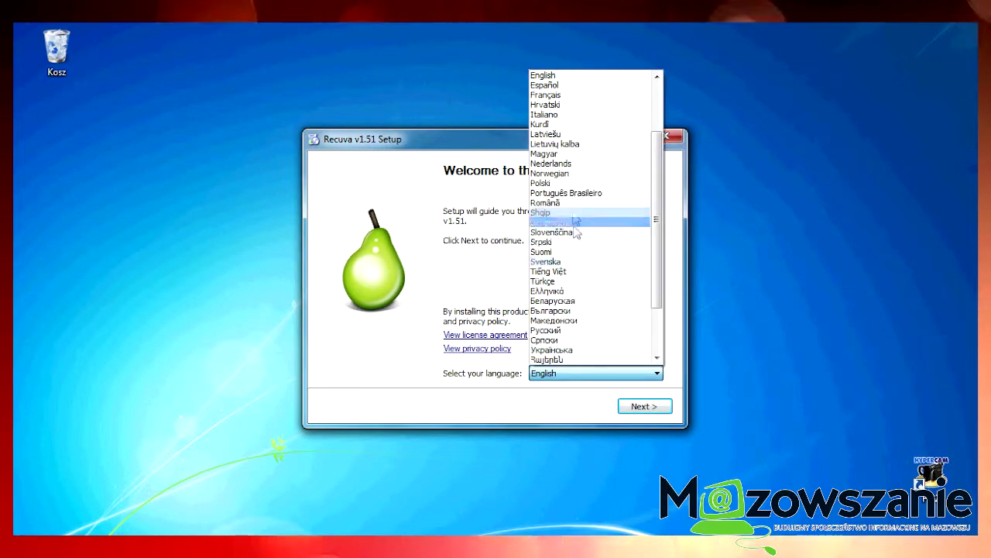
click(571, 183)
click(644, 406)
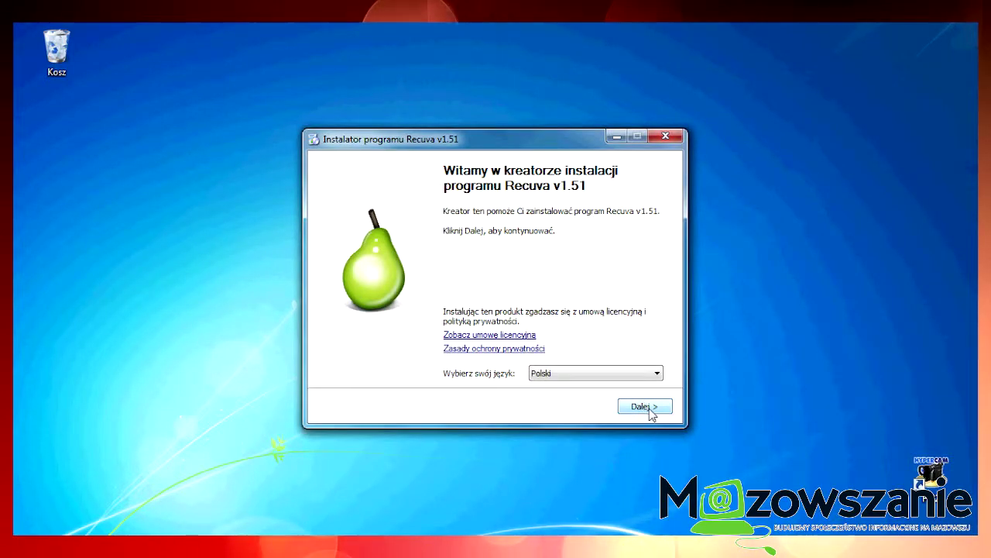
click(645, 407)
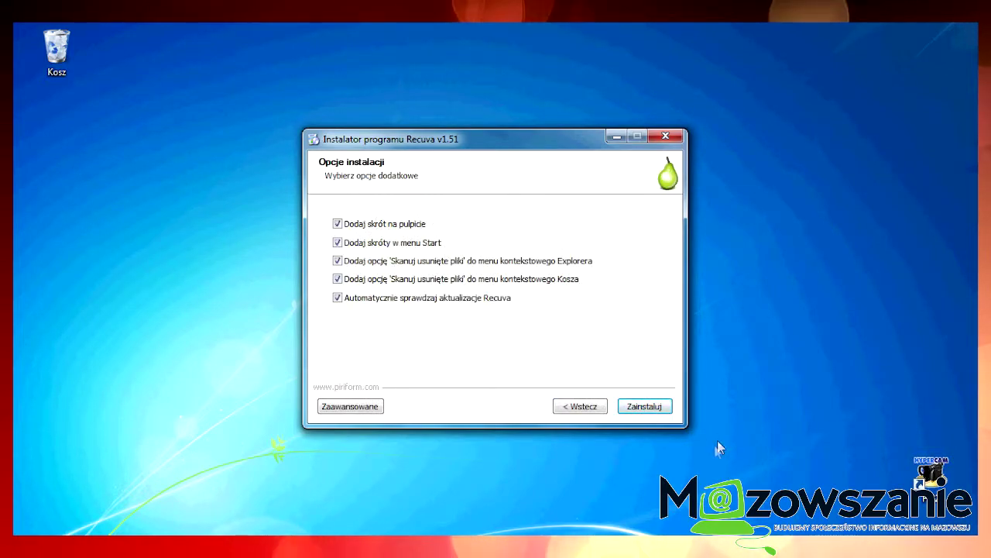
click(644, 406)
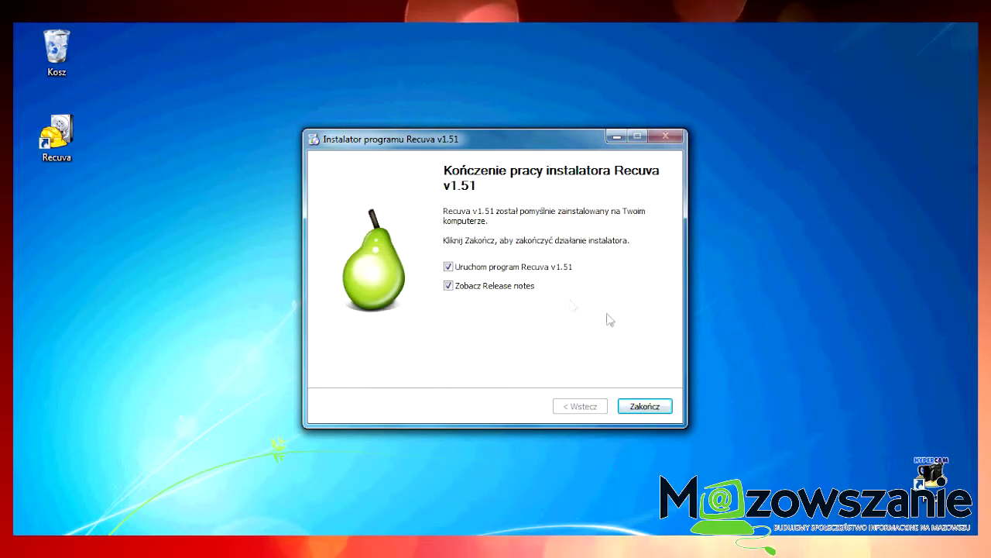
Step: Finish the installer with launching Recuva and viewing the release notes both turned off
click(473, 267)
click(477, 289)
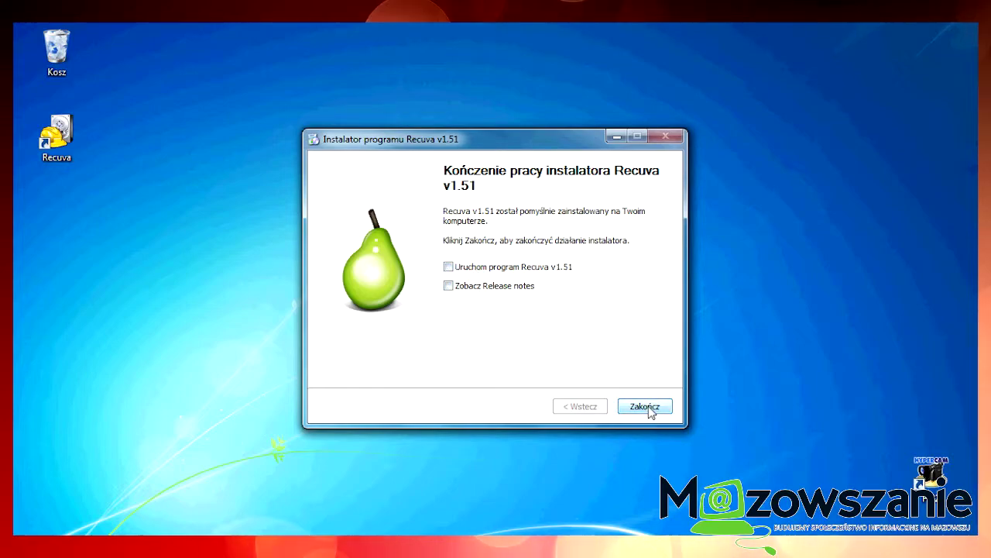
click(645, 406)
Step: Move the Recuva shortcut toward the middle of the desktop, launch Recuva and continue past the wizard's welcome page
drag(34, 146, 329, 304)
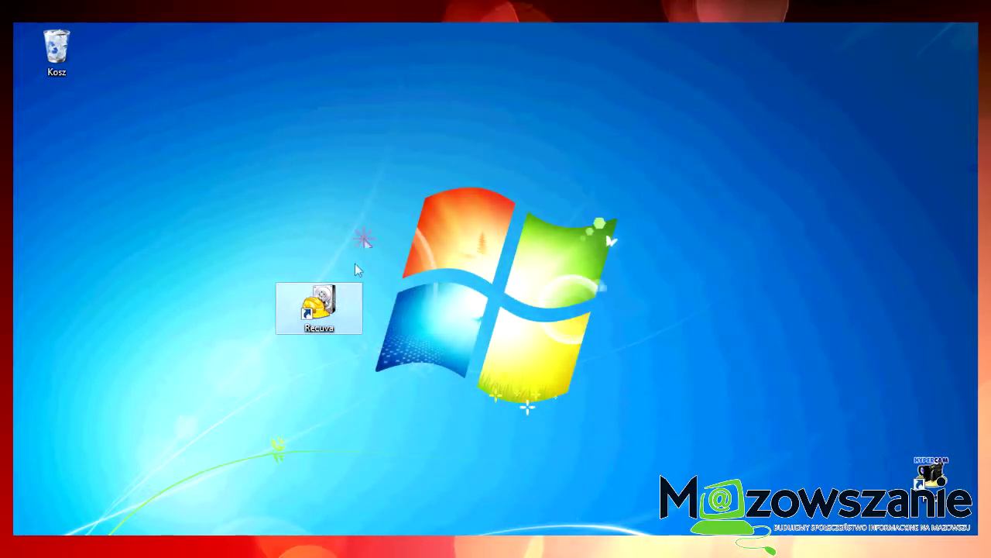
double_click(324, 304)
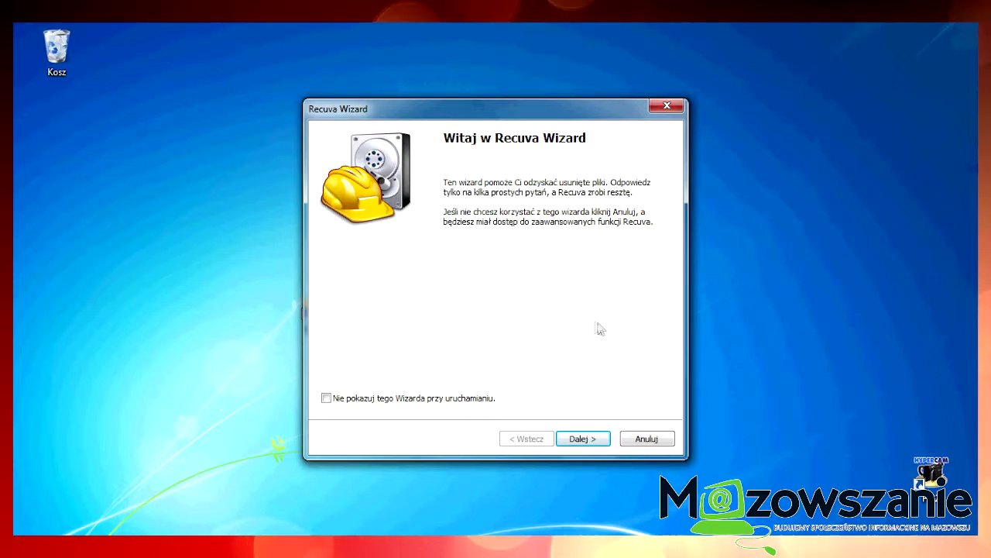
click(593, 440)
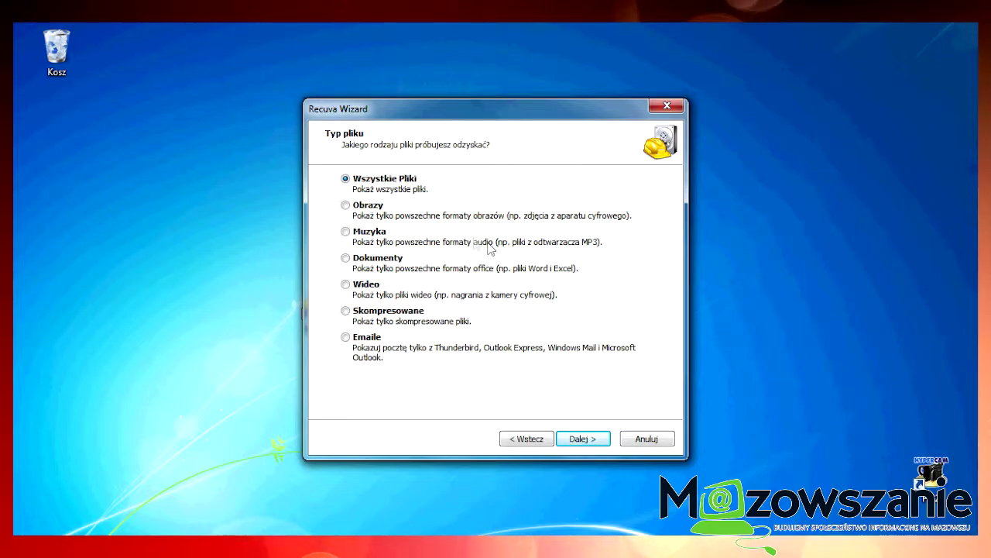
Step: Try the Obrazy, Dokumenty, Wideo, Skompresowane and Emaile file types one after another
click(377, 202)
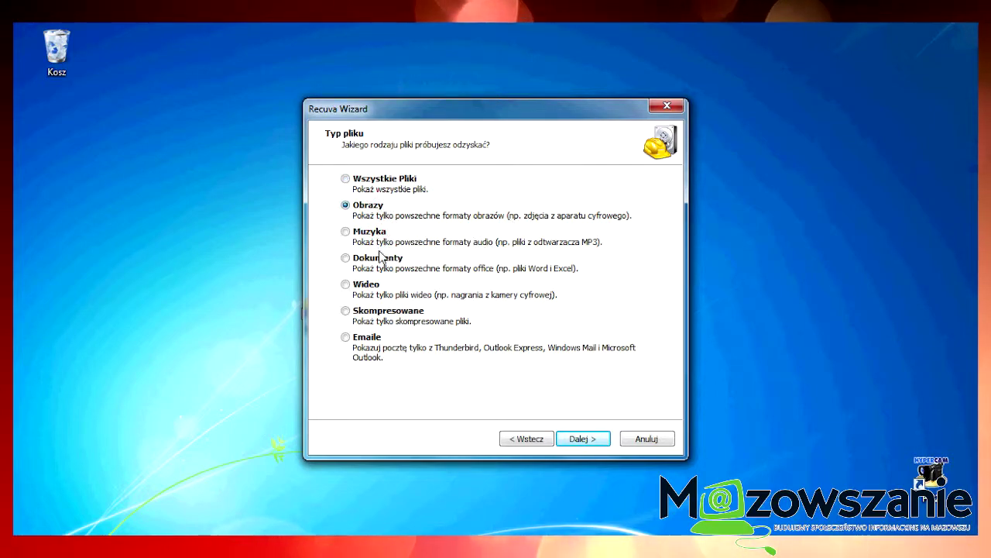
click(378, 258)
click(373, 286)
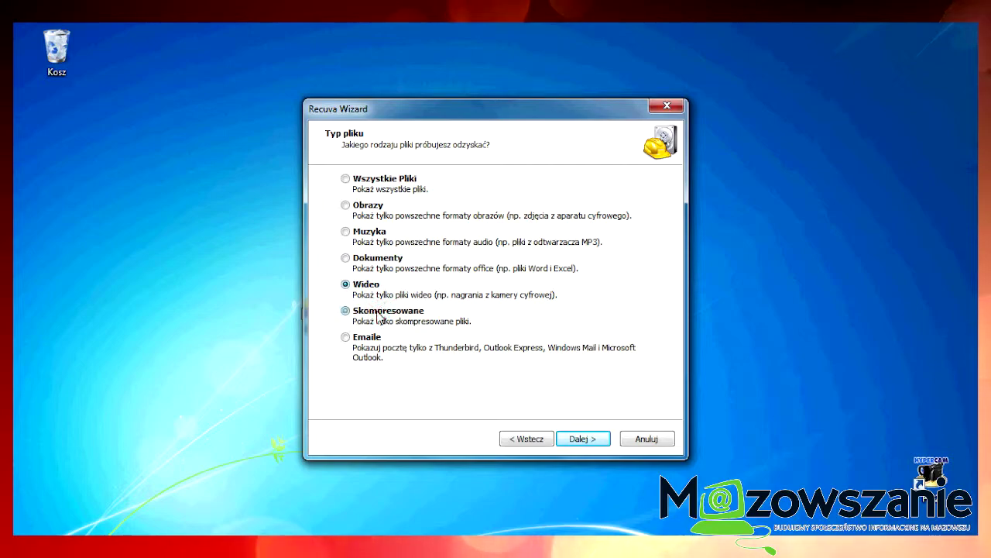
click(377, 313)
click(364, 340)
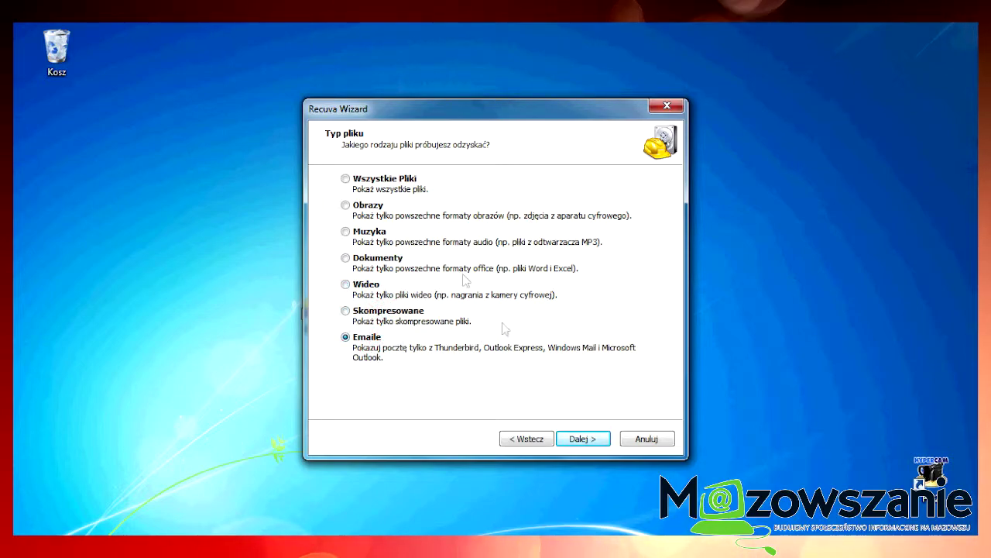
Step: Set the type of files to recover to Obrazy and continue to the file location page
click(419, 188)
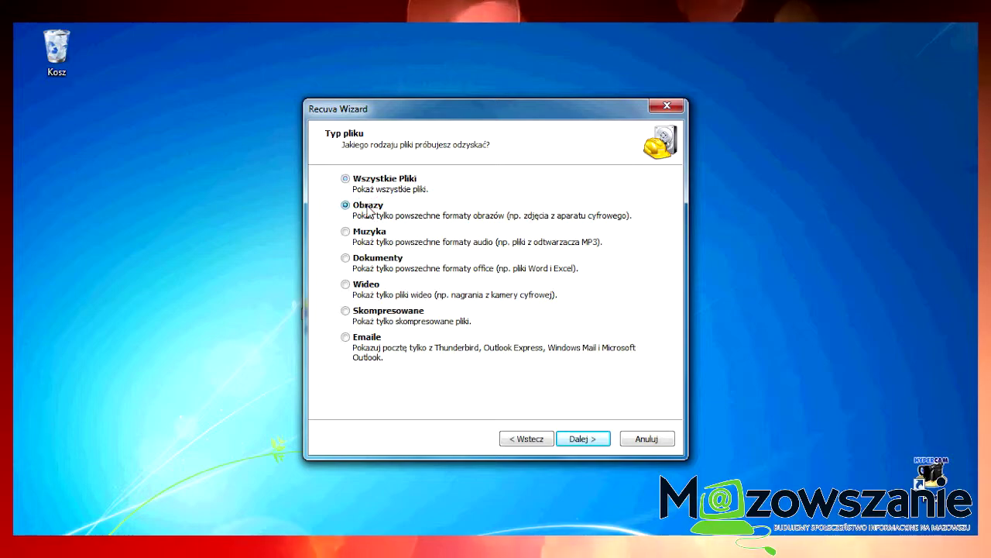
click(583, 438)
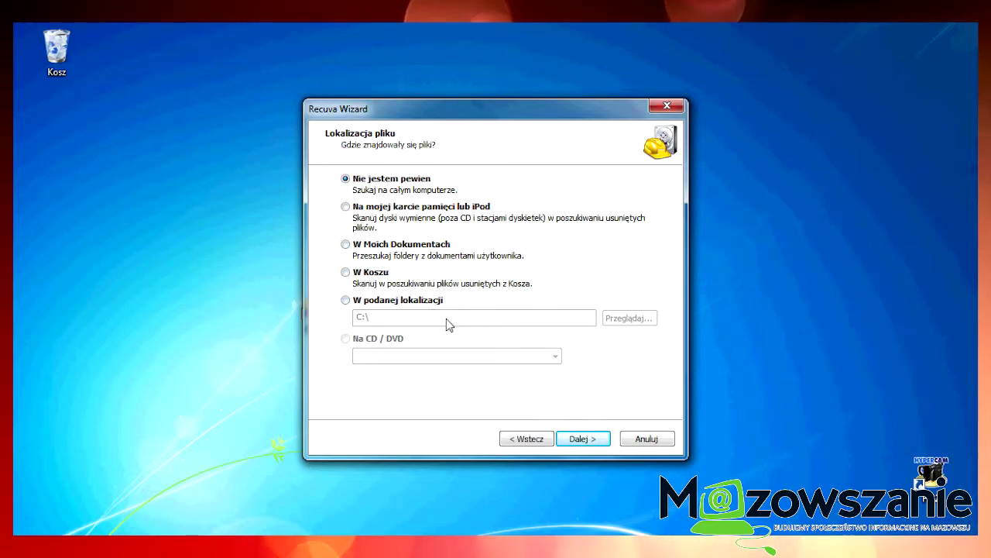
Step: Set the search to a specified location and choose the Pulpit folder under Użytkownicy, nagrania on drive C:
click(399, 300)
click(638, 325)
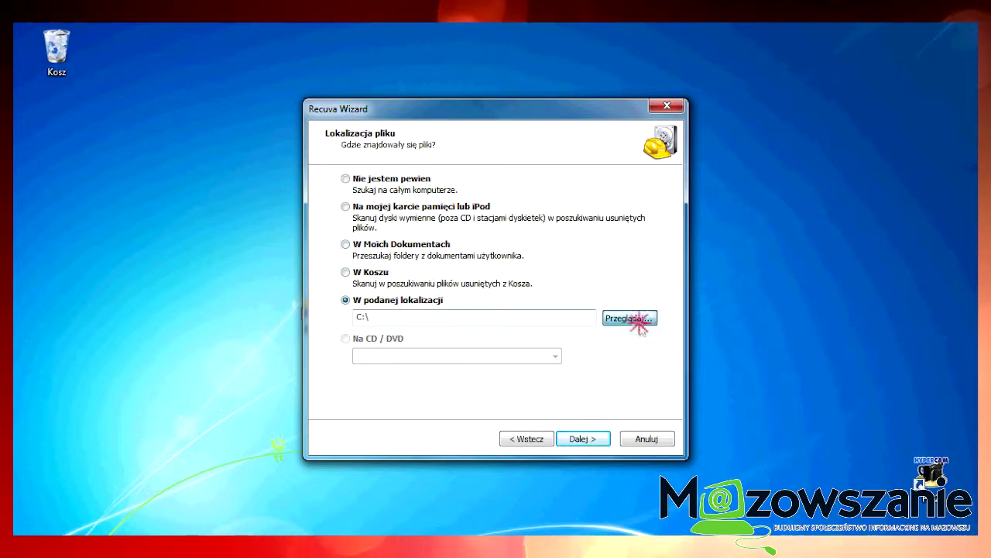
drag(593, 252, 594, 318)
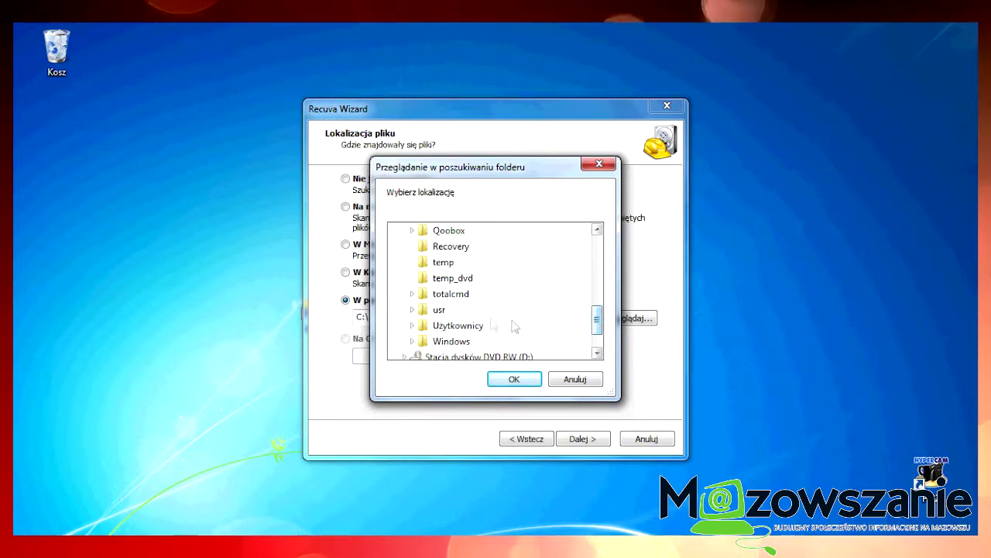
double_click(463, 326)
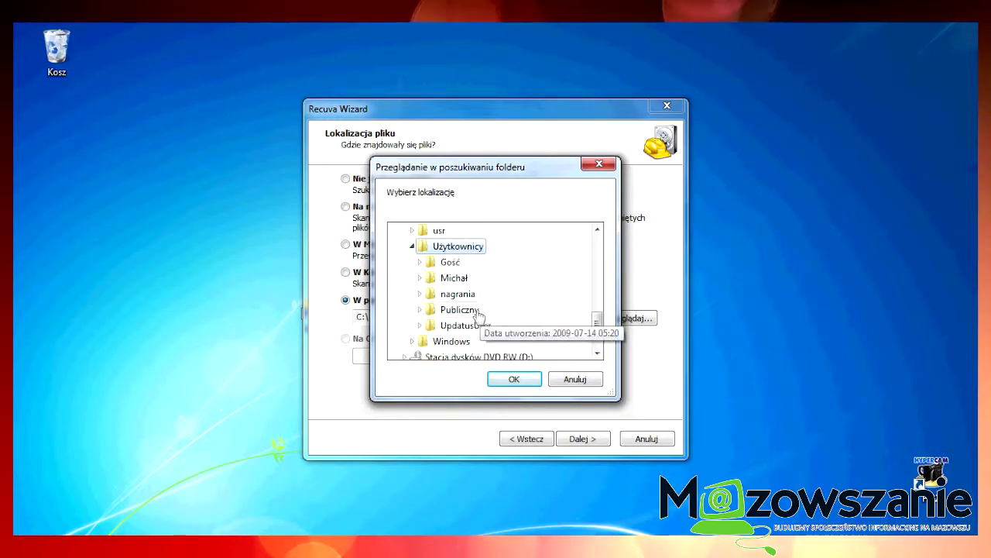
double_click(495, 294)
drag(596, 294, 596, 321)
click(457, 325)
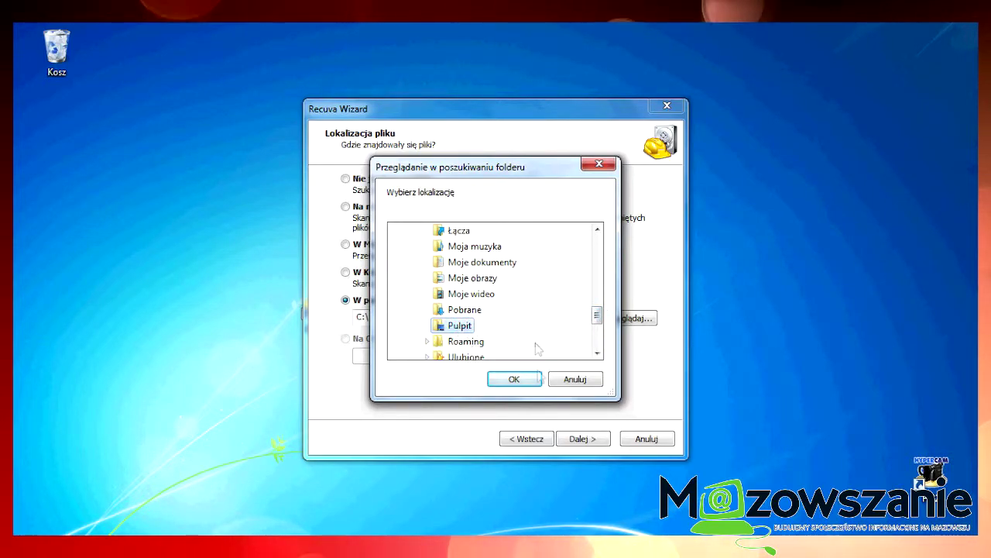
click(516, 379)
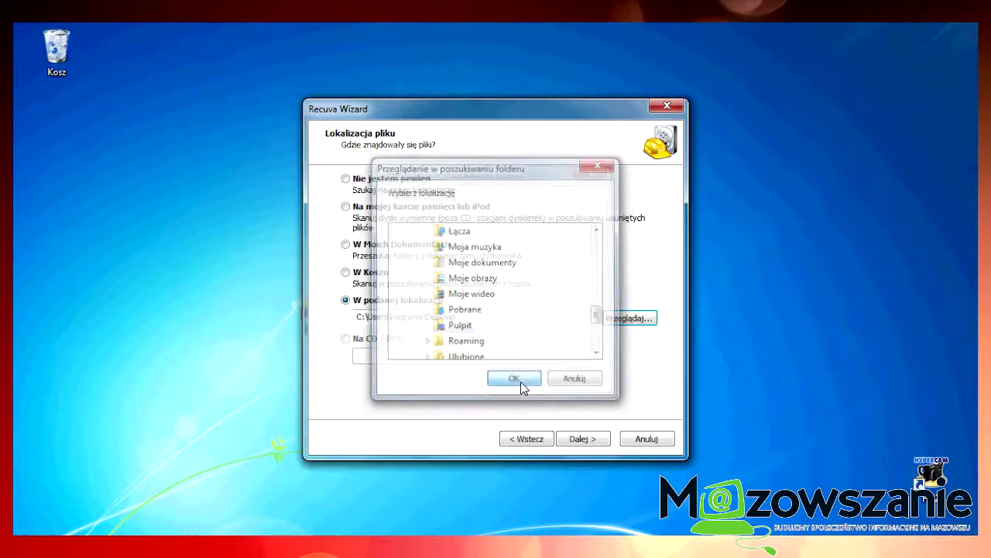
Step: Continue to the wizard's final page and start the file search with deep scanning enabled
click(583, 439)
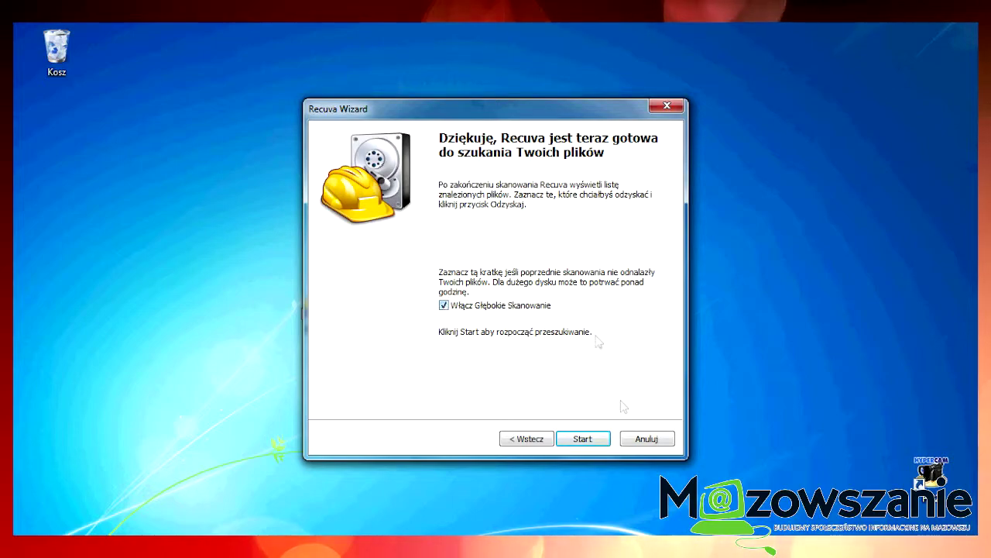
click(584, 439)
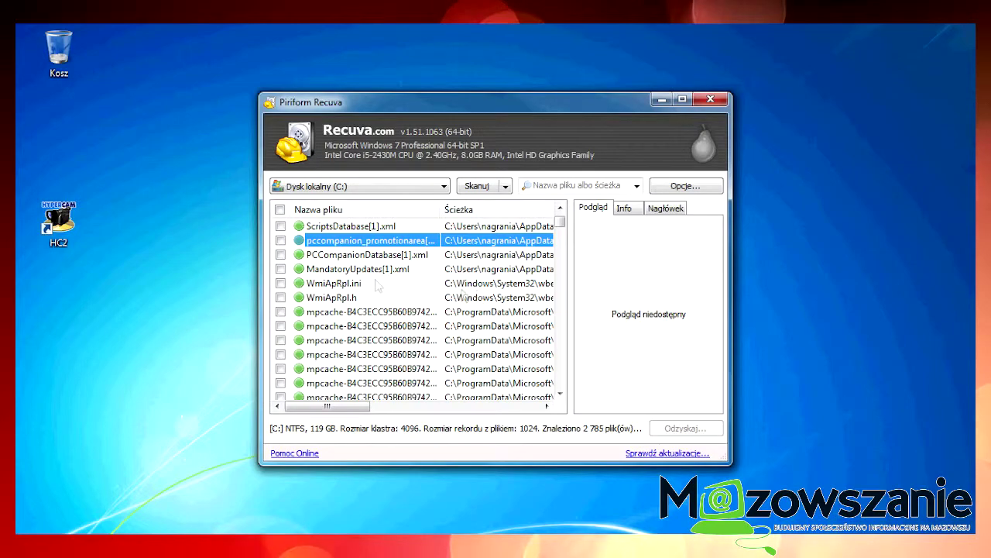
Step: Mark PCCompanionDatabase[1].xml in the list of found files and start its recovery
click(281, 254)
click(318, 258)
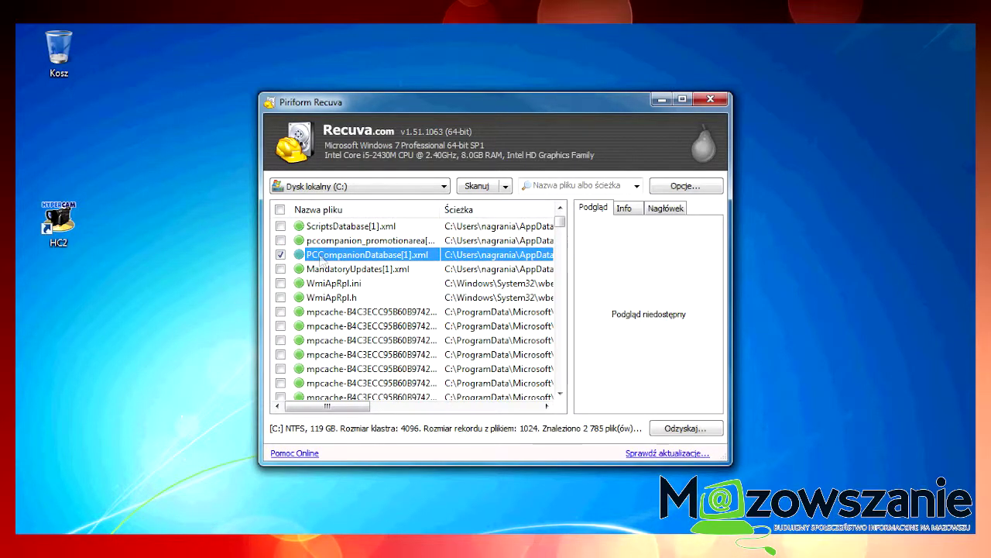
click(679, 431)
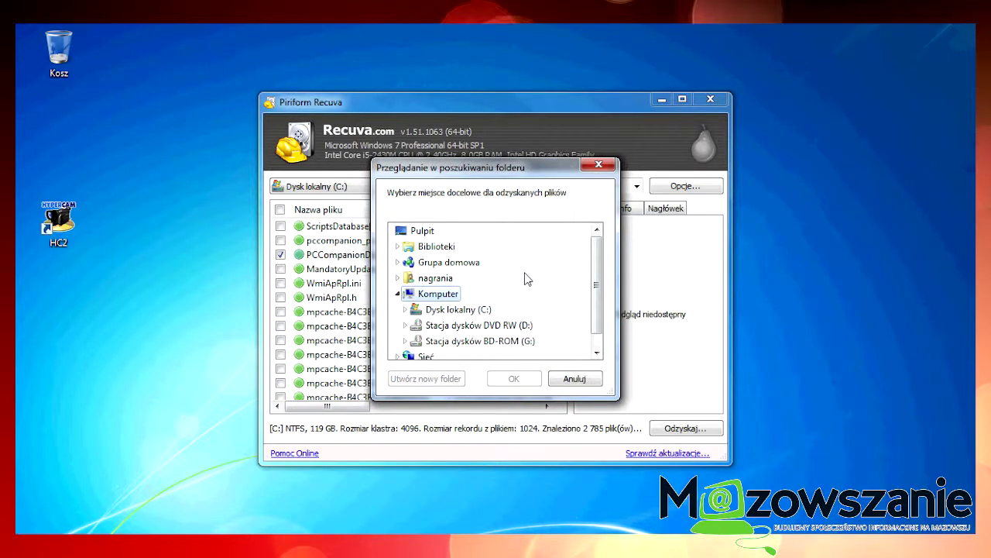
Step: Choose the Pulpit folder under Użytkownicy, nagrania on Dysk lokalny (C:) as the destination for the recovered file
click(474, 311)
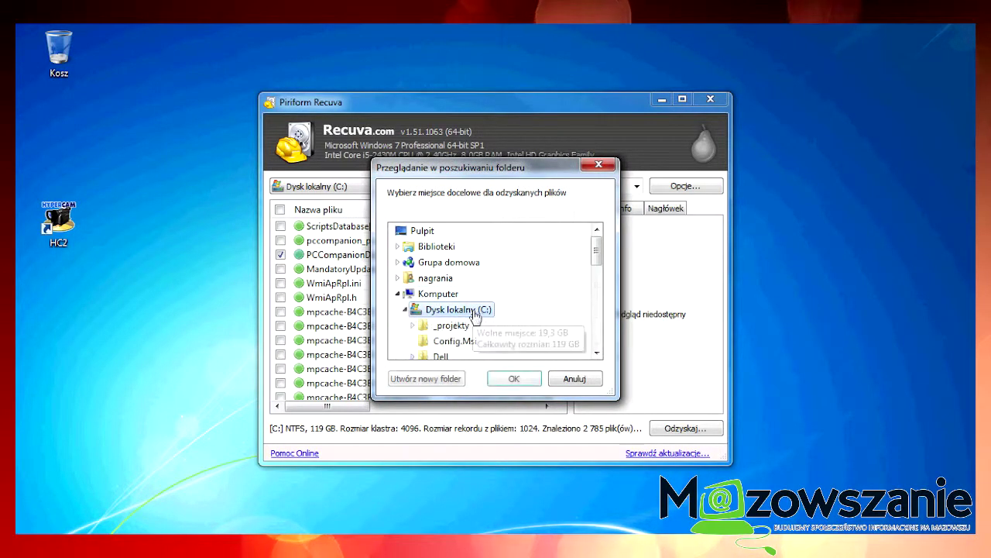
scroll(542, 317, down, 4)
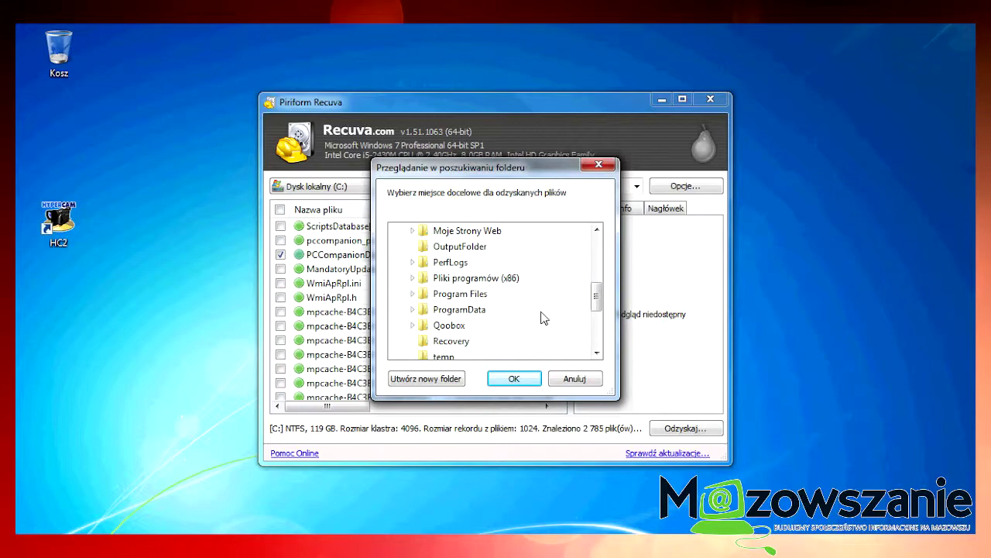
scroll(499, 319, down, 2)
click(474, 328)
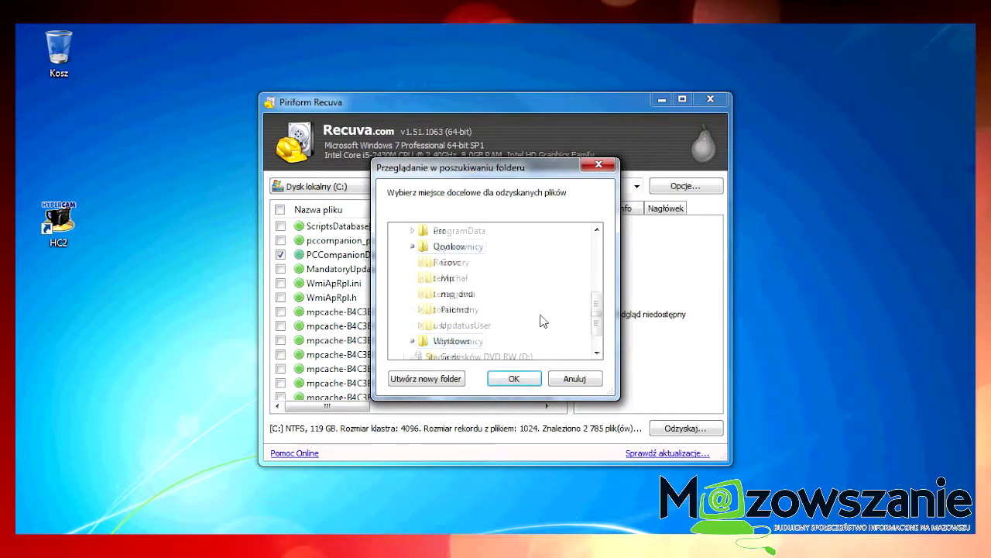
click(455, 301)
scroll(463, 307, up, 1)
scroll(538, 315, down, 4)
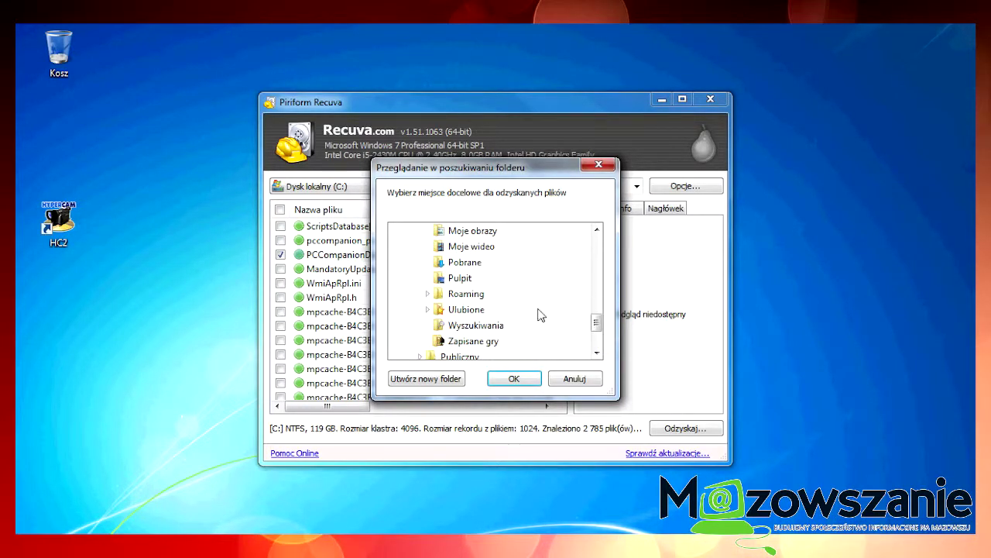
click(460, 278)
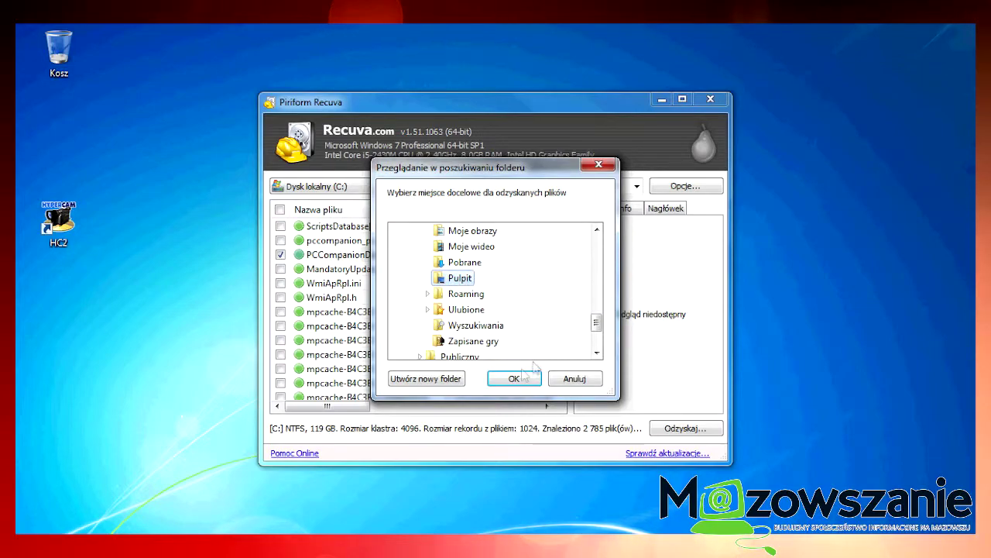
click(511, 377)
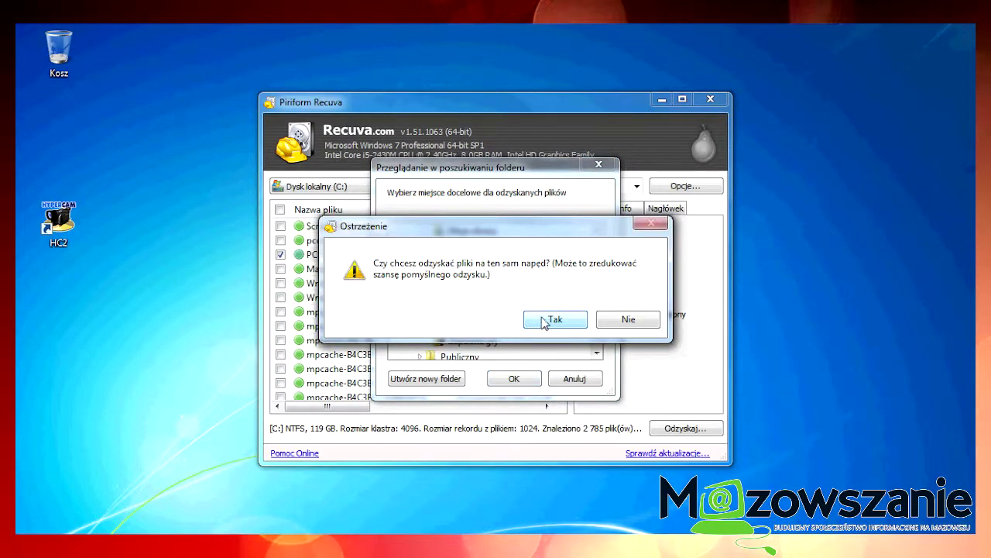
Step: Agree to recover the file to the same drive, dismiss the completion summary and close Recuva
click(544, 320)
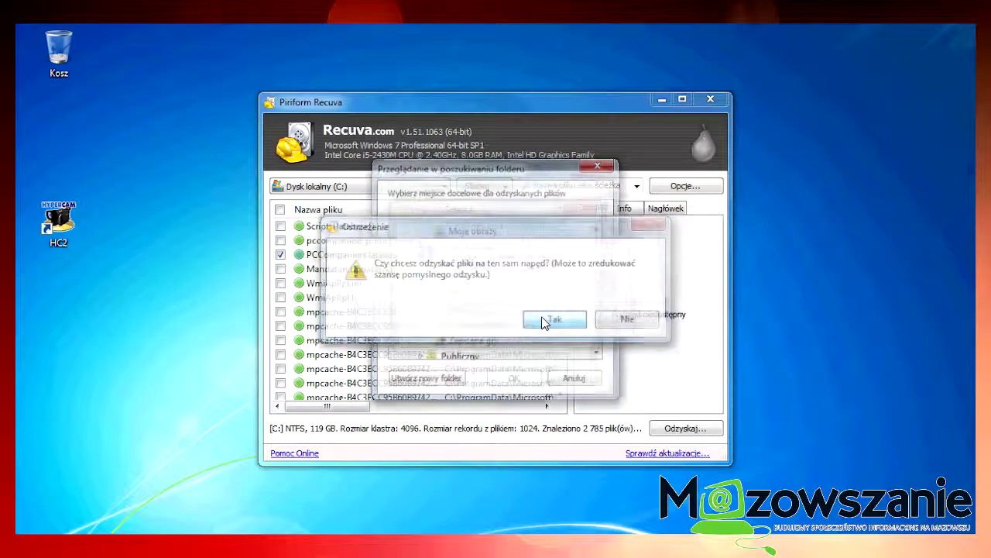
click(559, 334)
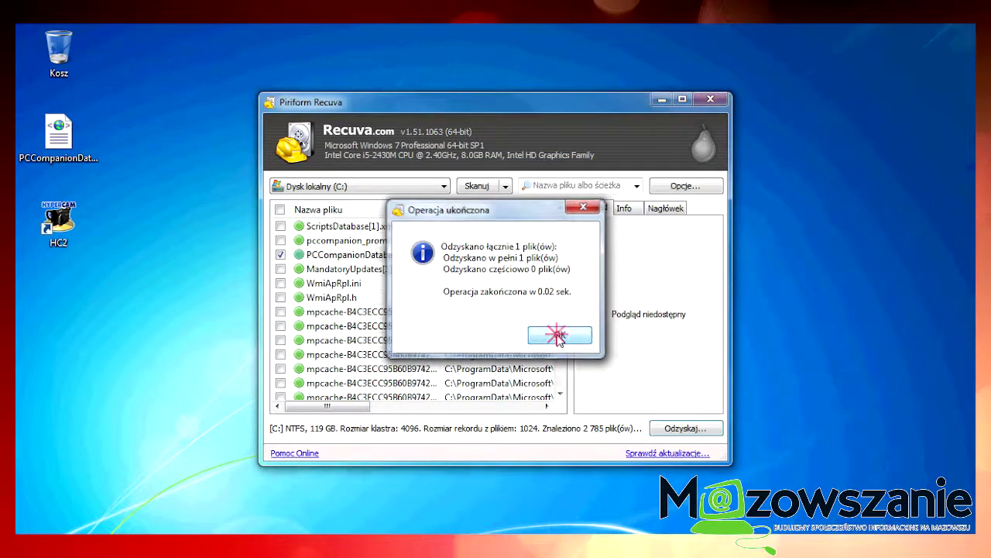
click(710, 101)
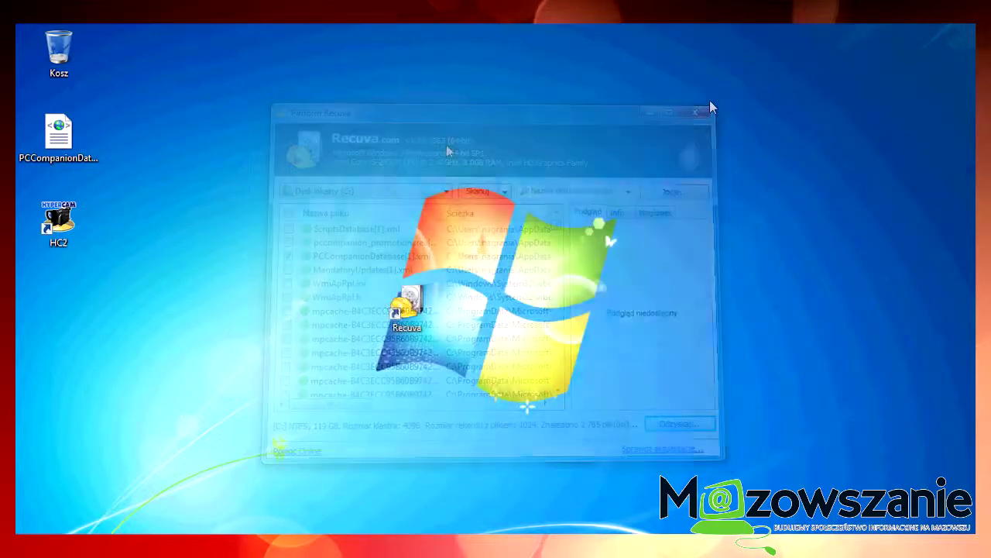
Step: Select the recovered PCCompanionDatabase[1] file on the desktop, followed by the Recuva shortcut
click(77, 135)
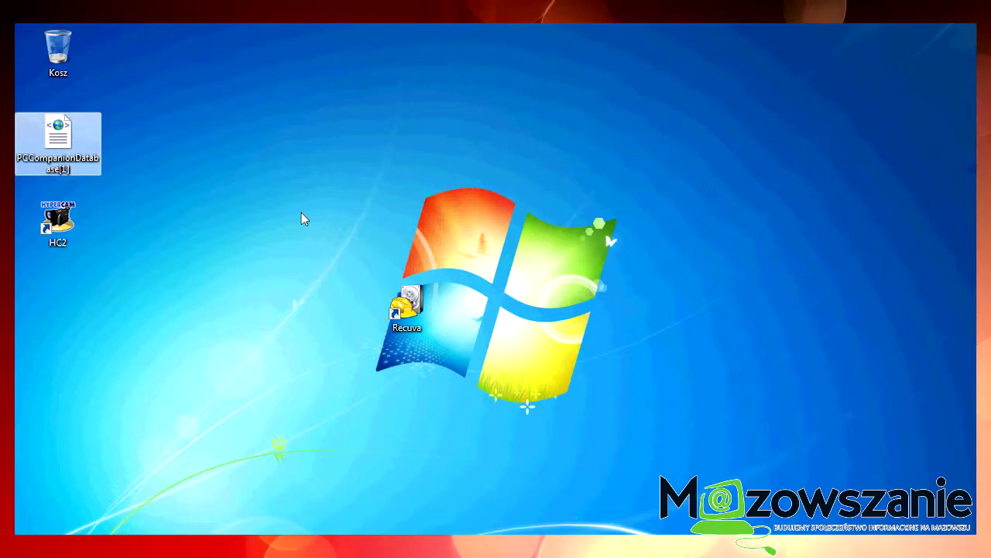
click(407, 306)
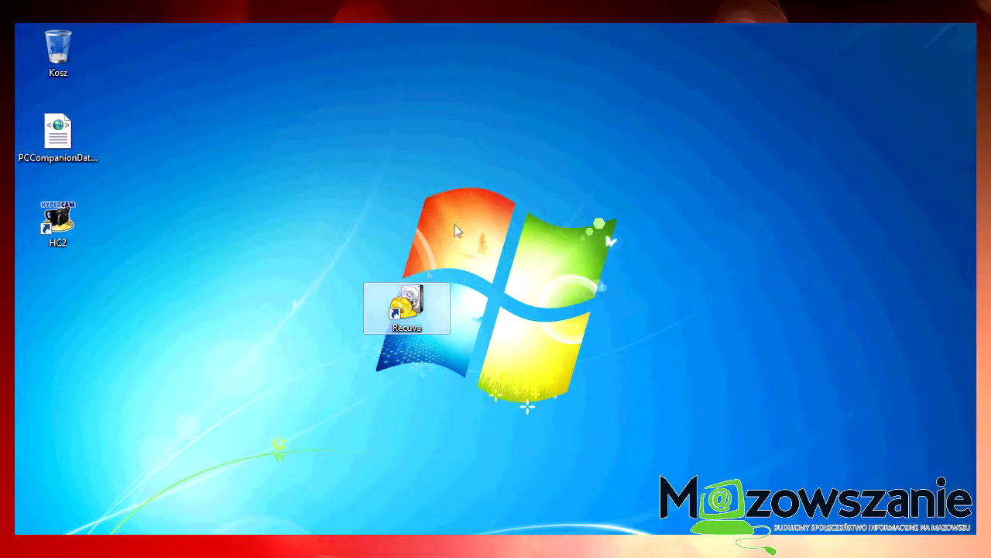